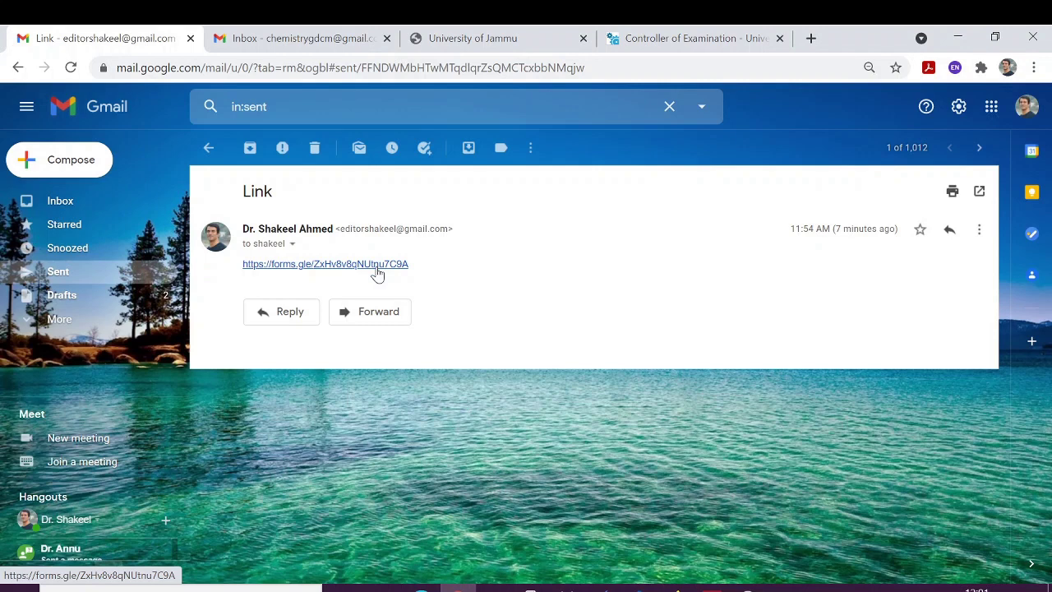
# Open the forms.gle link from the sent 'Link' message in a new tab.
pyautogui.click(376, 267)
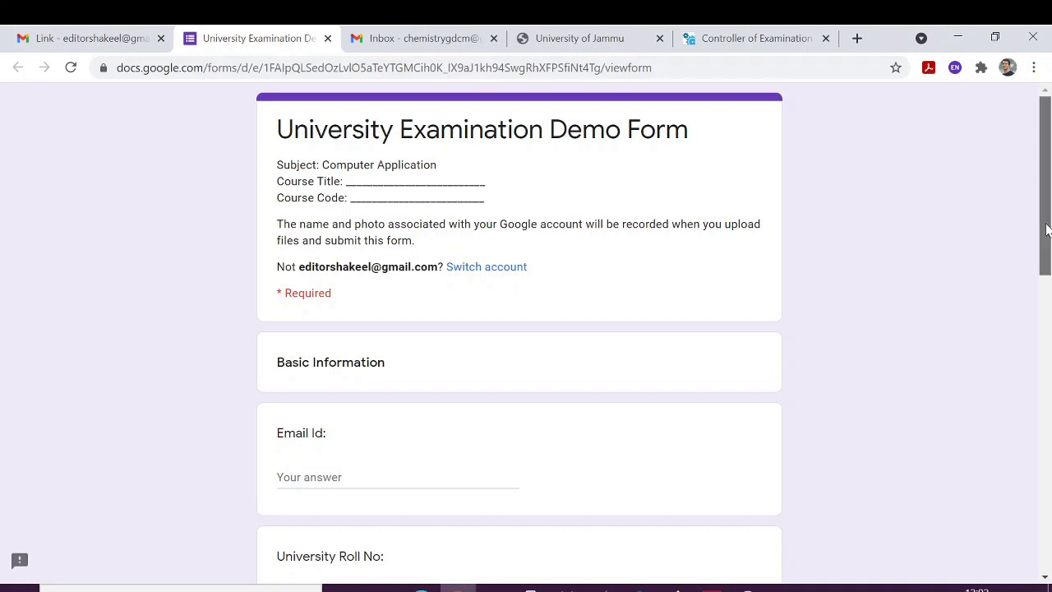
# Scroll down to the form's Basic Information questions.
pyautogui.moveTo(1045, 230); pyautogui.dragTo(1036, 306)
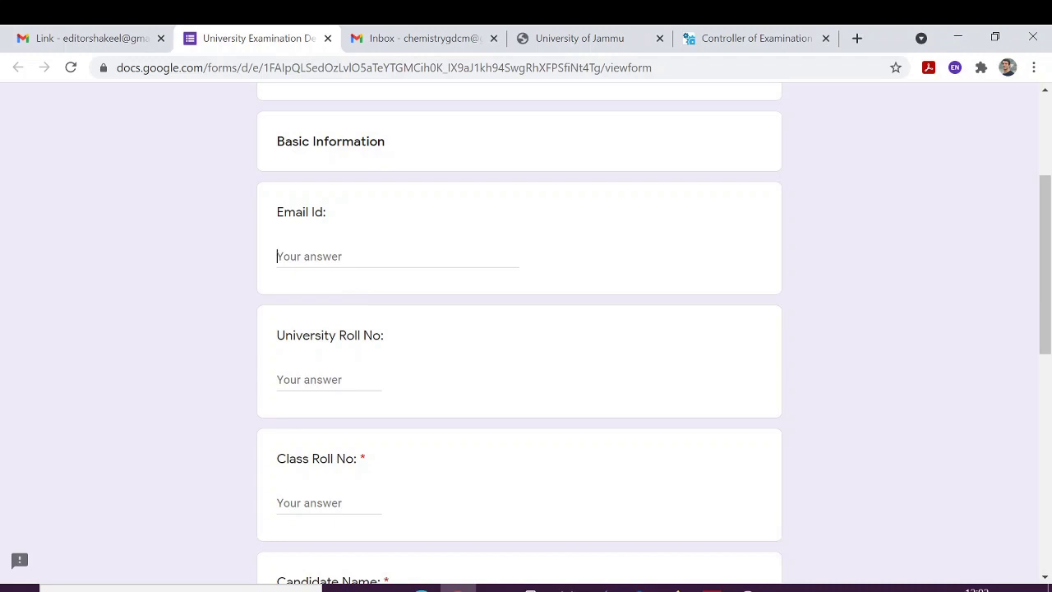
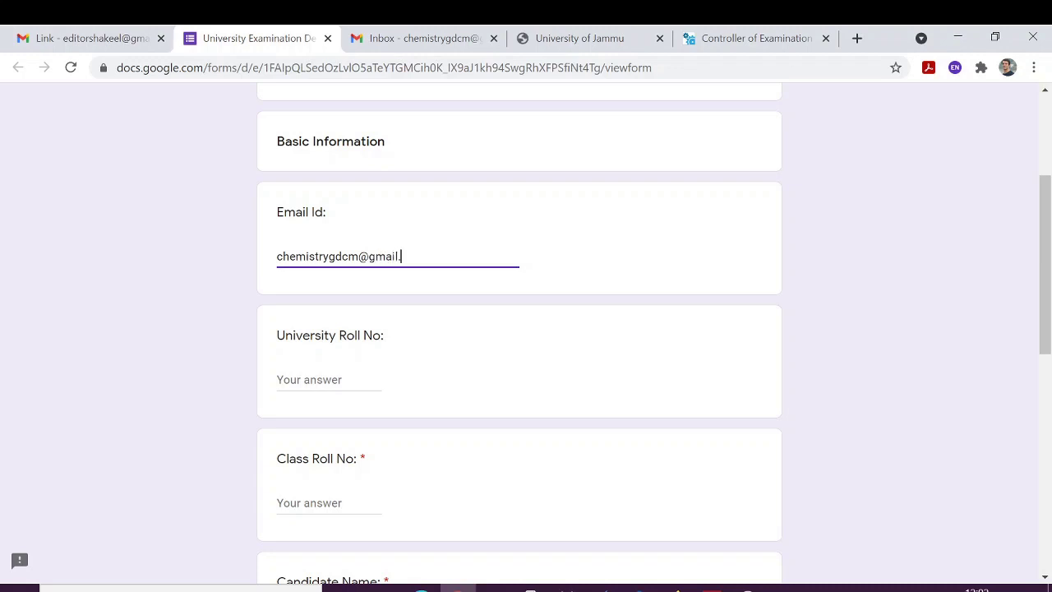
# Enter the student's e-mail address, university roll number and class roll number, fixing typos.
pyautogui.write('com')
pyautogui.click(337, 374)
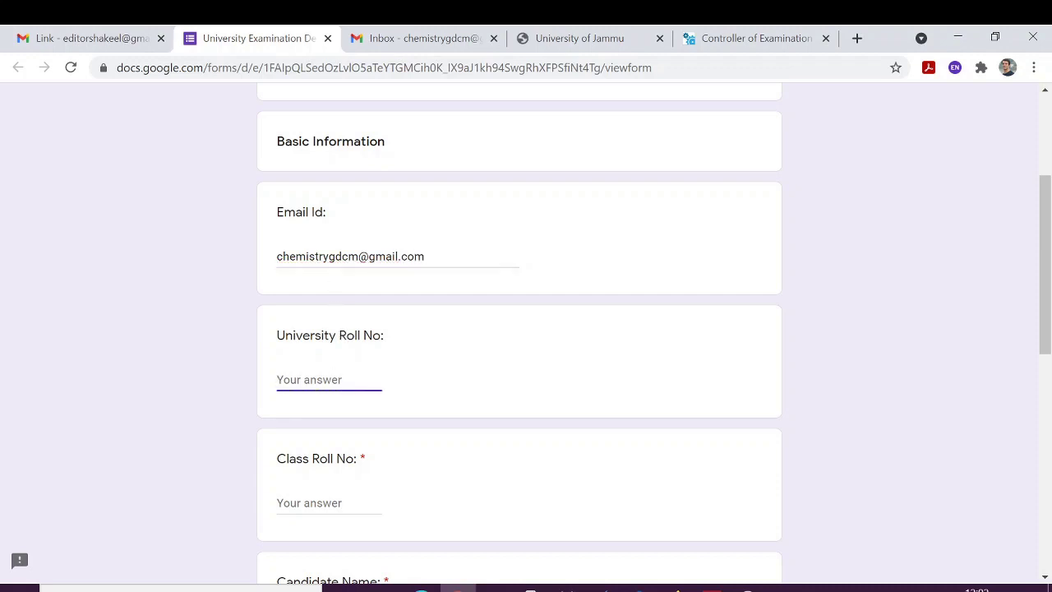
pyautogui.press('Tab')
pyautogui.write('112')
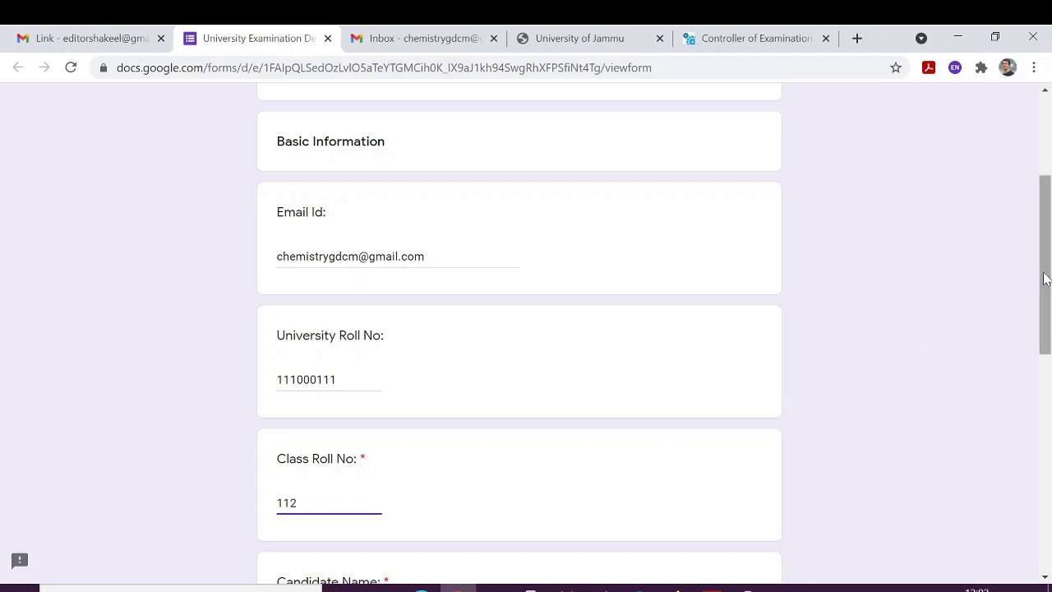
pyautogui.moveTo(1044, 276); pyautogui.dragTo(1040, 392)
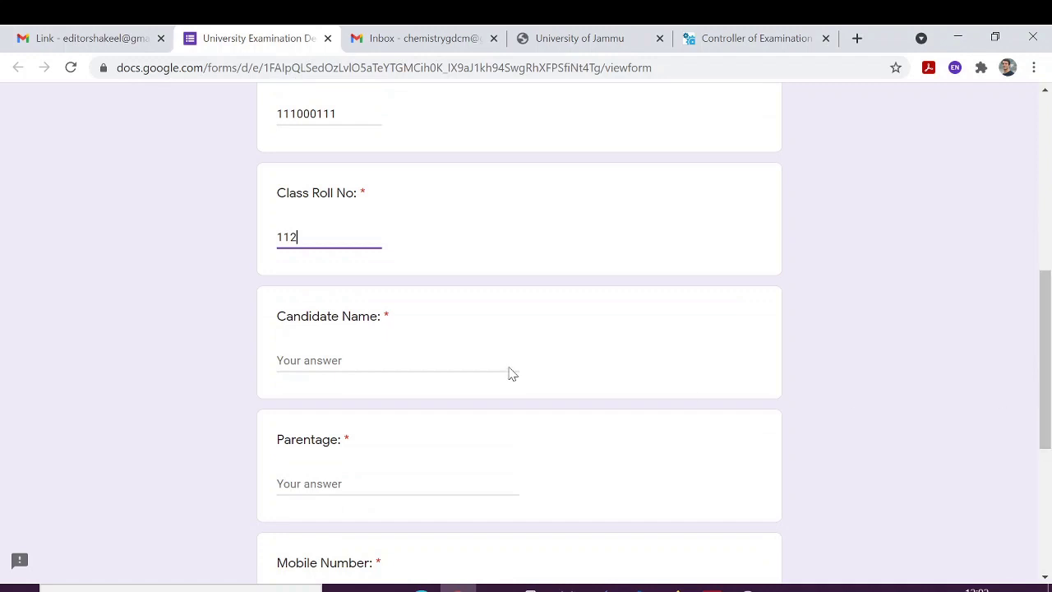
# Fill in the candidate's full name and parentage answers.
pyautogui.click(312, 360)
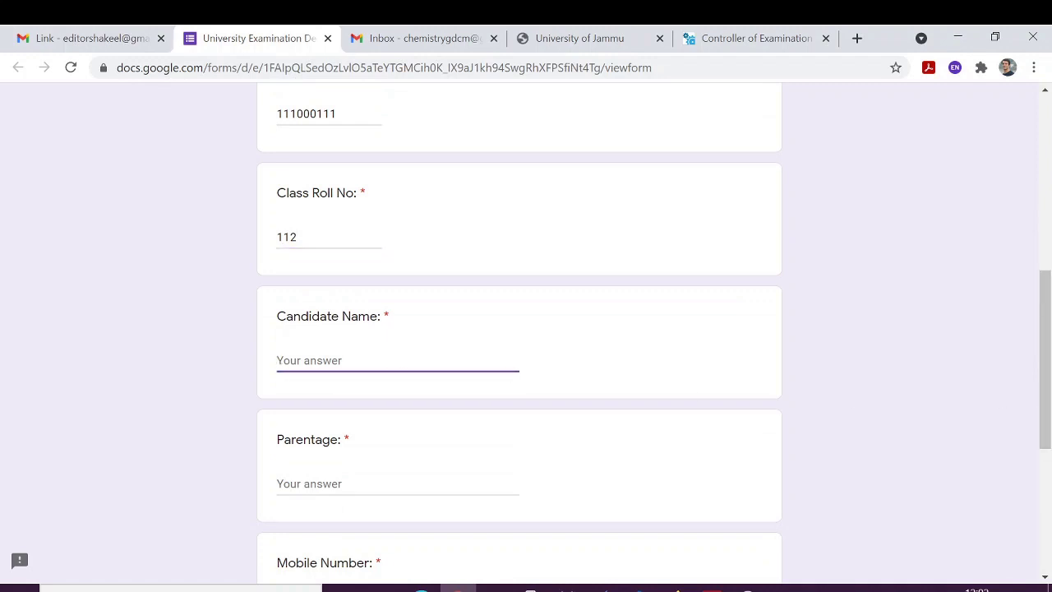
pyautogui.press('Tab')
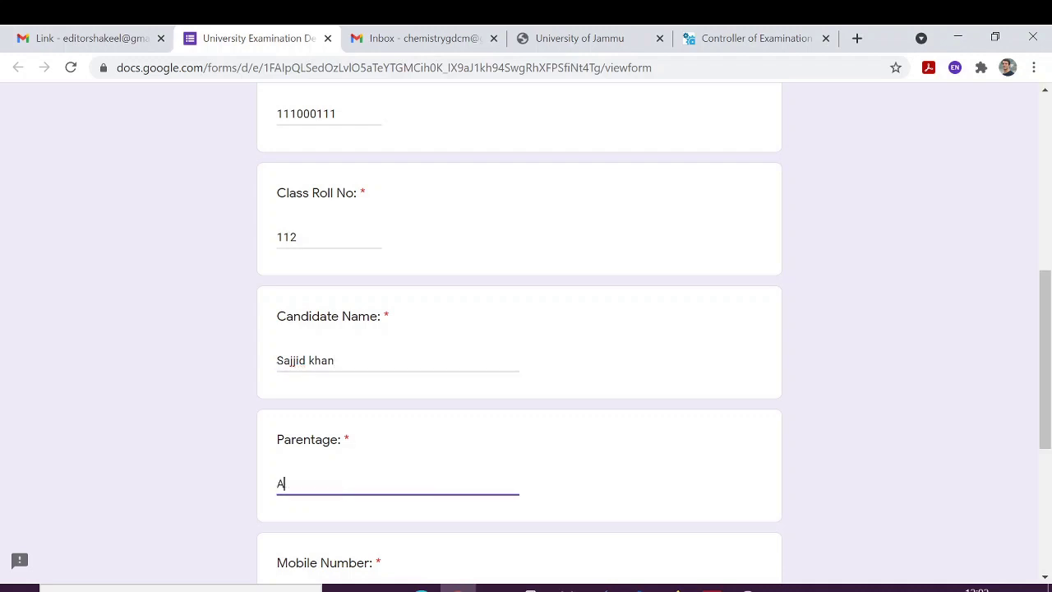
pyautogui.doubleClick(385, 317)
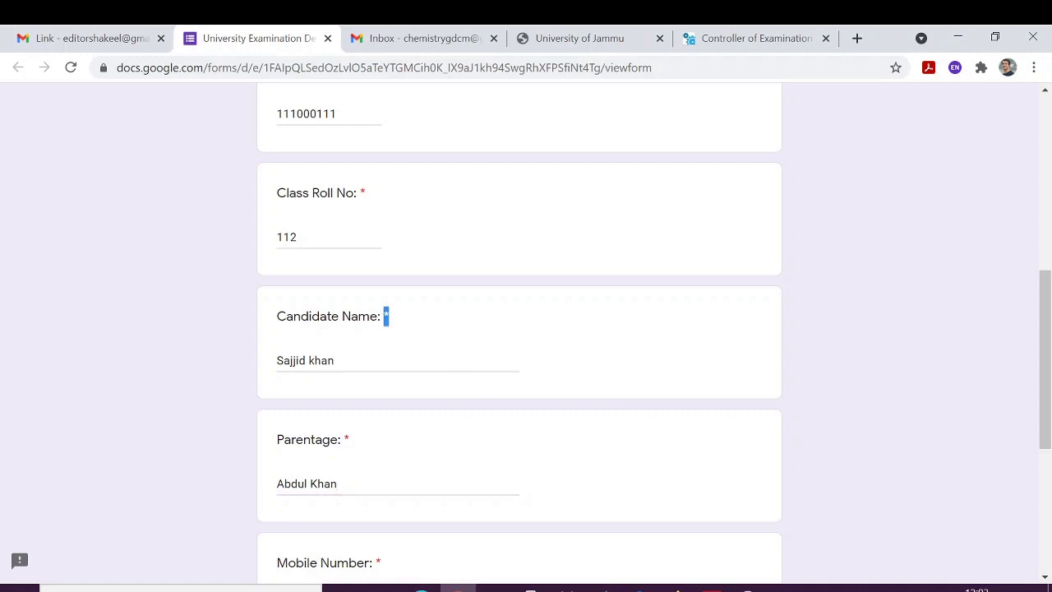
pyautogui.click(437, 328)
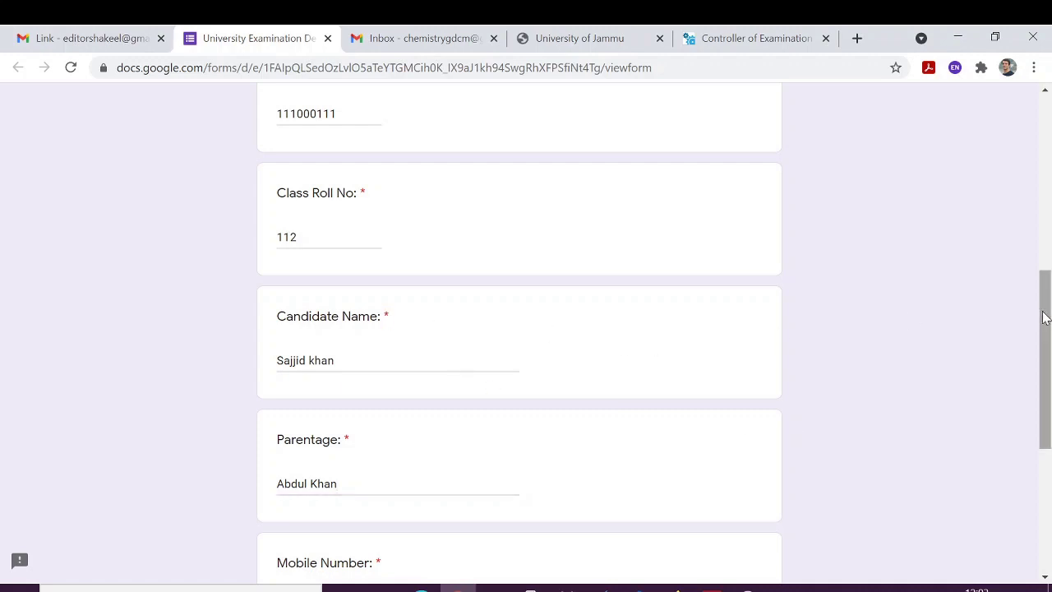
pyautogui.moveTo(1044, 317); pyautogui.dragTo(1042, 415)
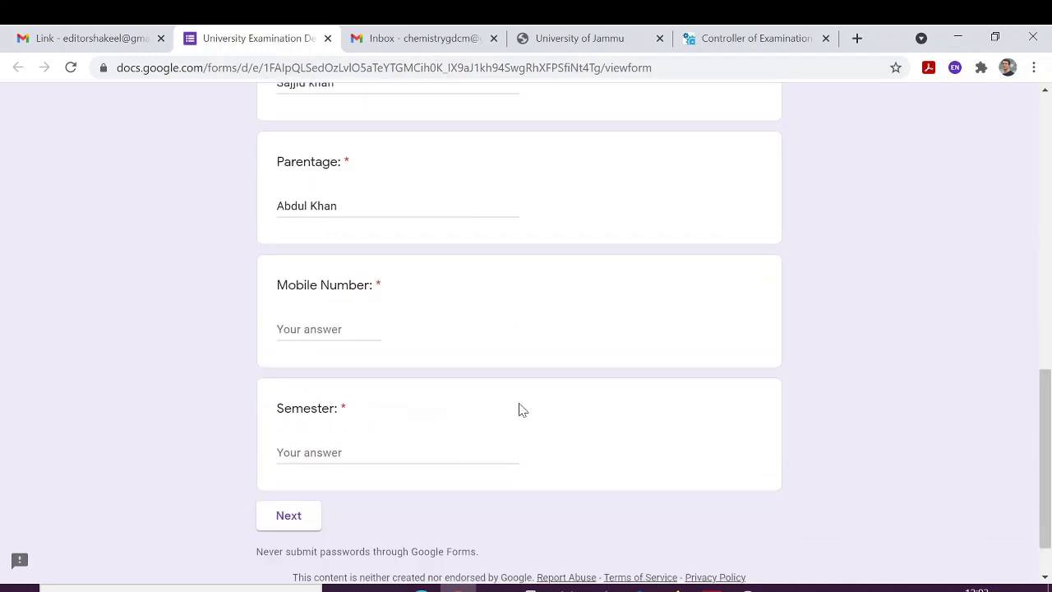
# Enter the student's mobile number and '1st' for Semester, then go to the next page.
pyautogui.click(309, 328)
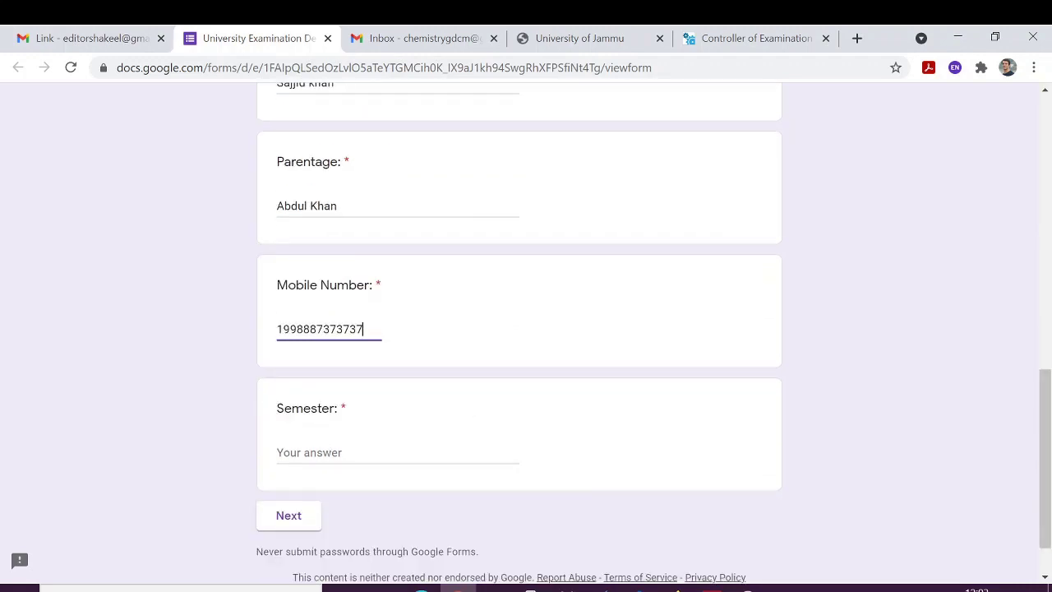
pyautogui.click(279, 452)
pyautogui.write('1st')
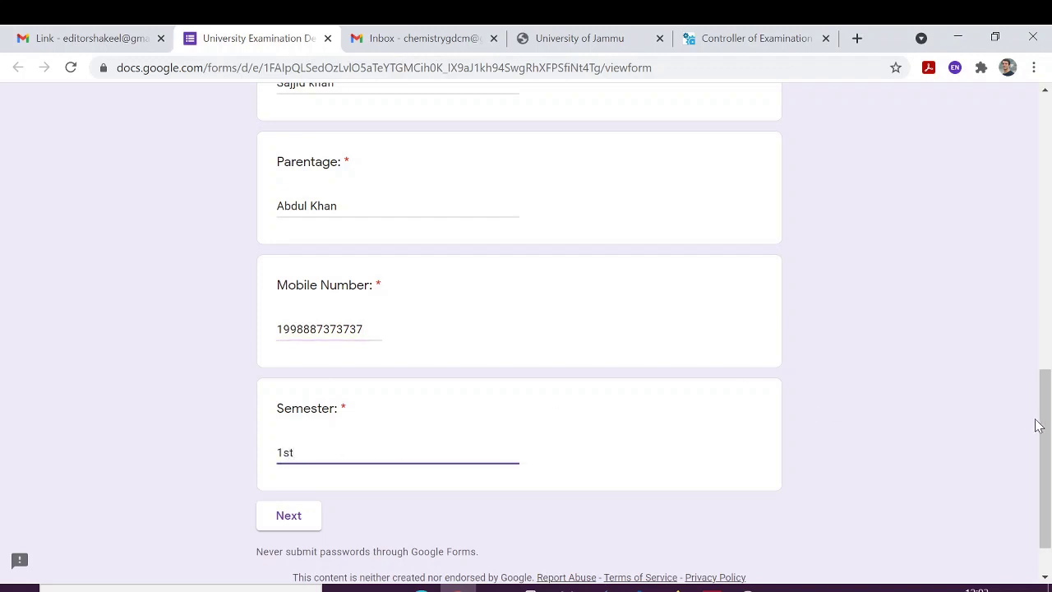
pyautogui.moveTo(1046, 431); pyautogui.dragTo(1049, 290)
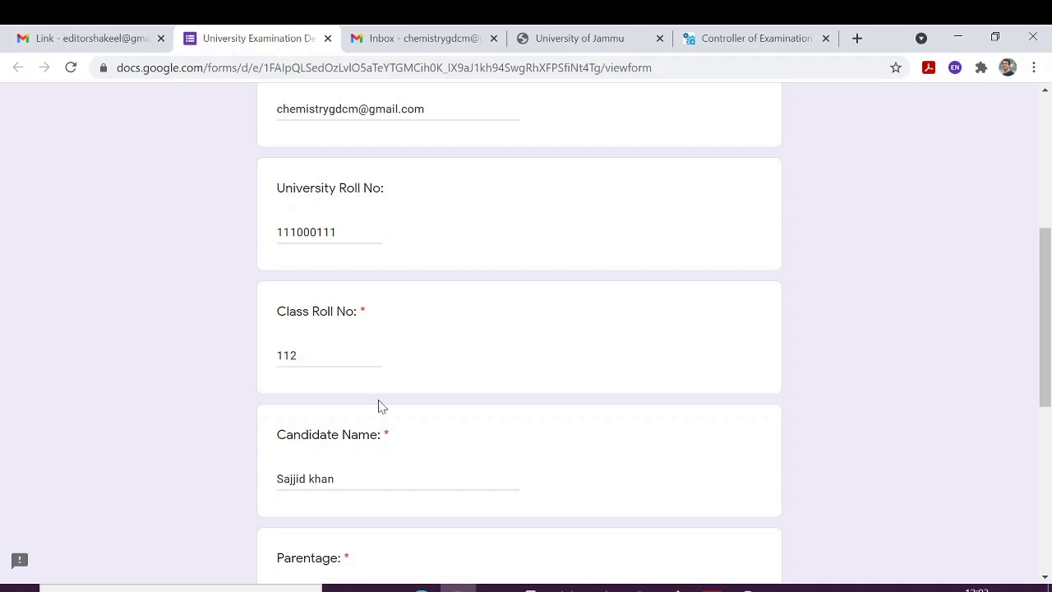
pyautogui.moveTo(1048, 302); pyautogui.dragTo(1044, 487)
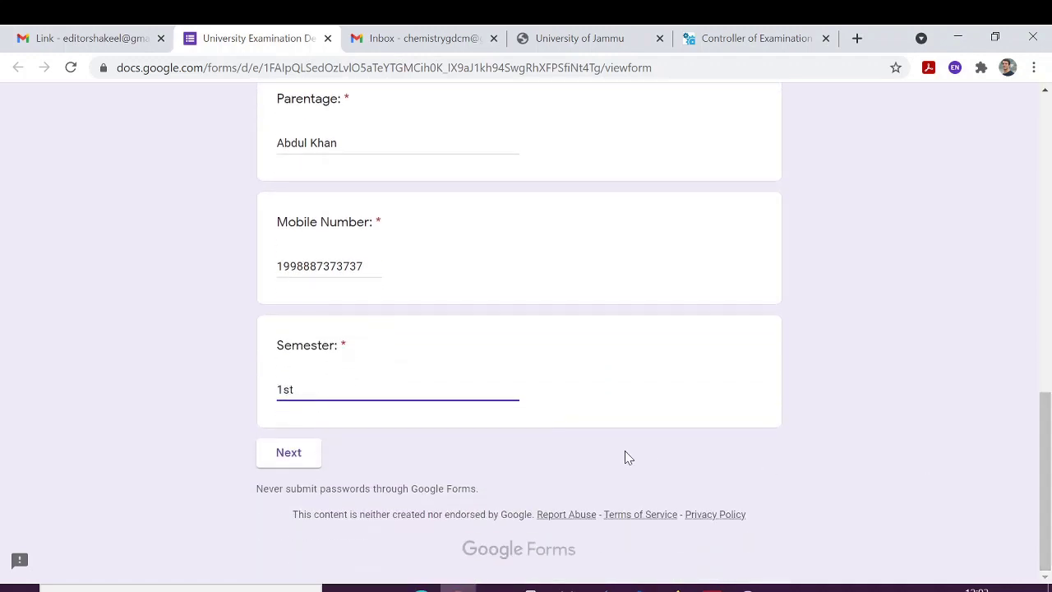
pyautogui.click(294, 462)
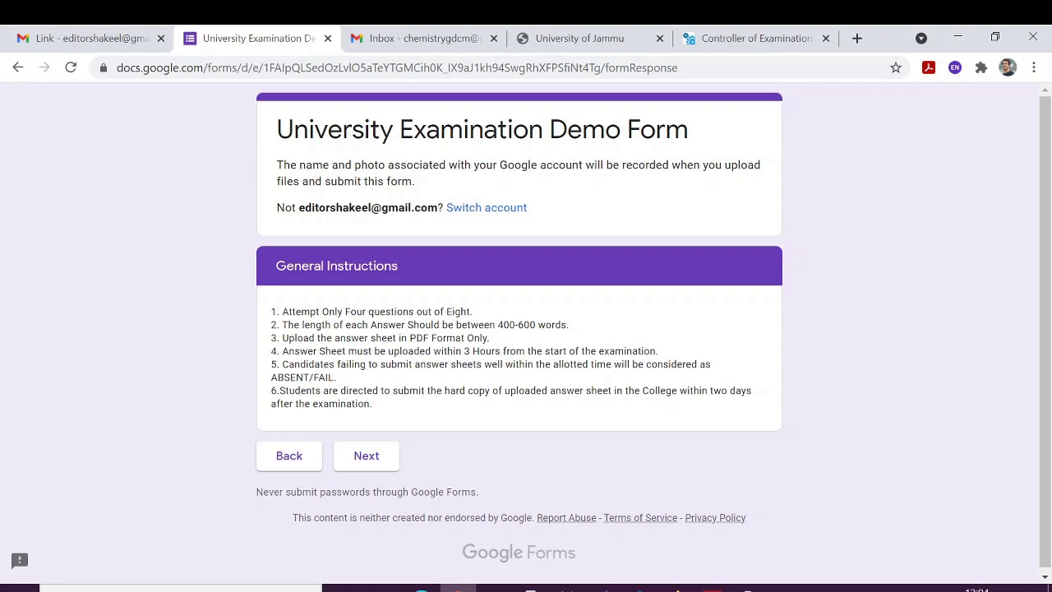
# Highlight the rule requiring PDF answer sheets within 3 hours of the exam's start.
pyautogui.moveTo(369, 351); pyautogui.dragTo(516, 351)
# Continue to the Question Paper page and begin adding a file for Answer Sheet Upload.
pyautogui.click(365, 456)
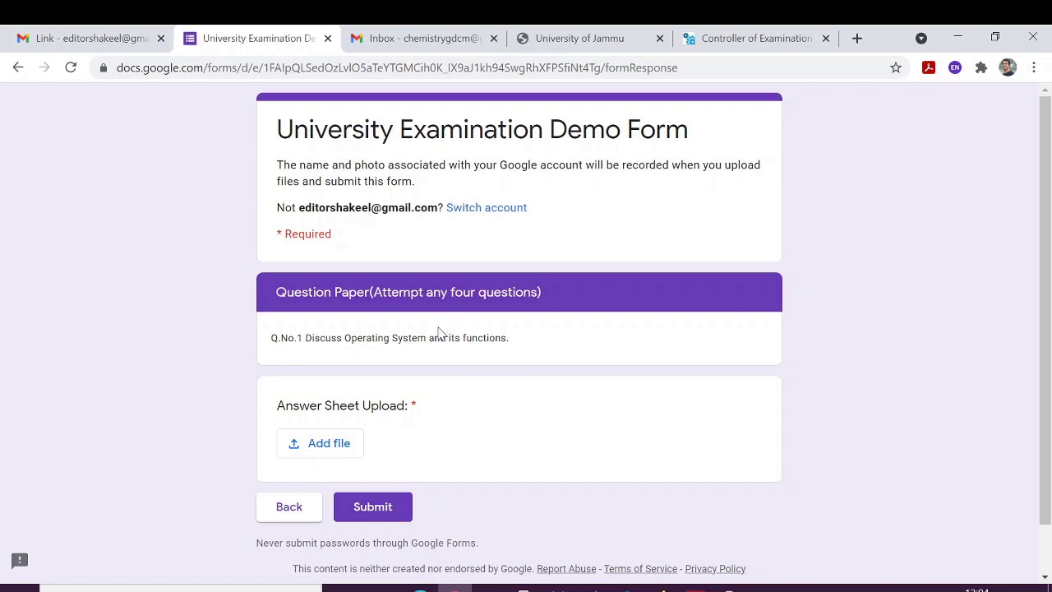
pyautogui.tripleClick(366, 338)
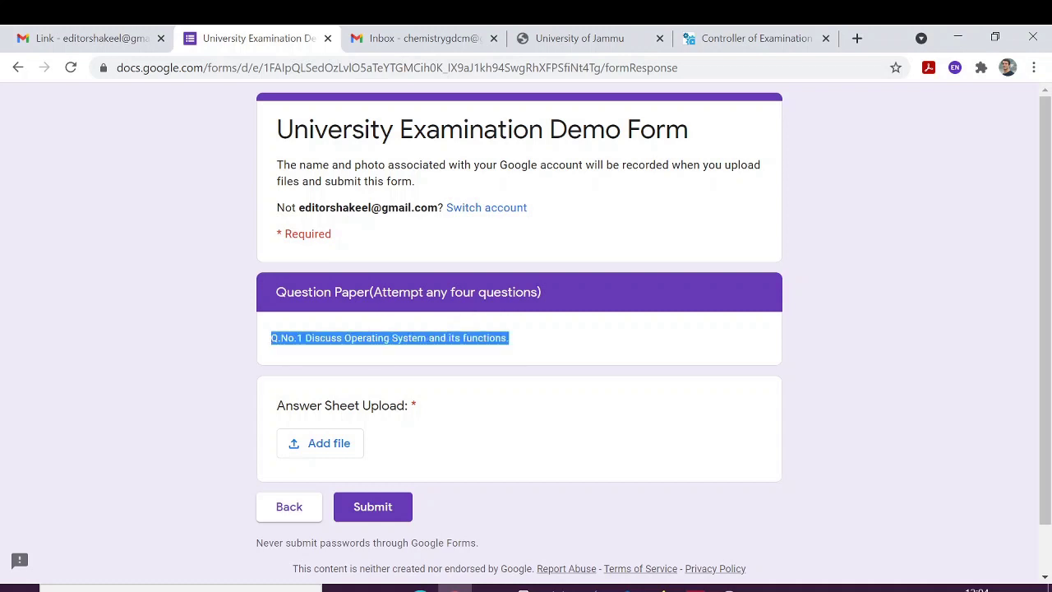
pyautogui.click(596, 322)
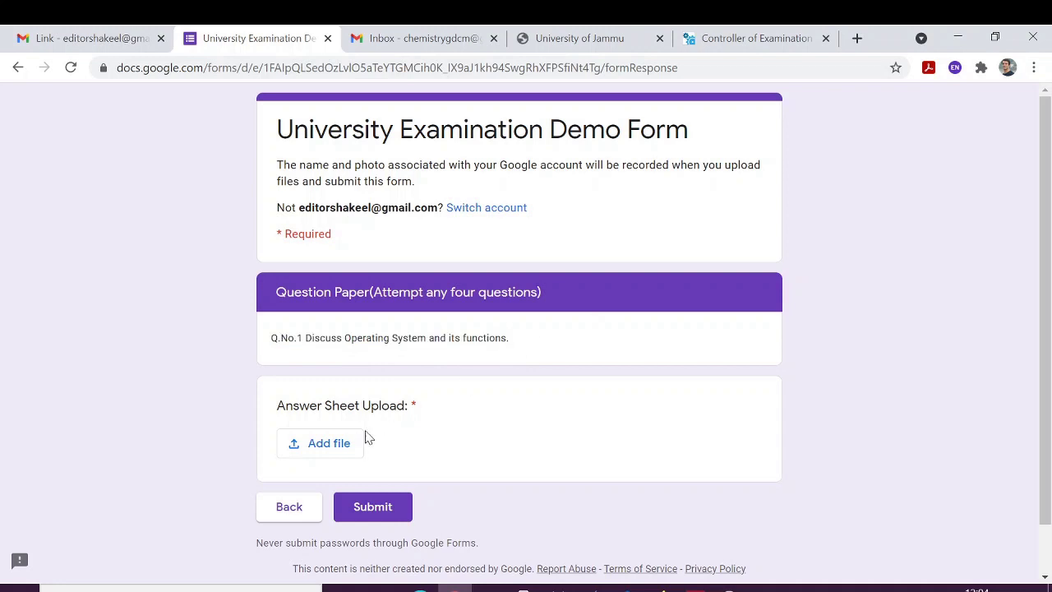
pyautogui.click(325, 446)
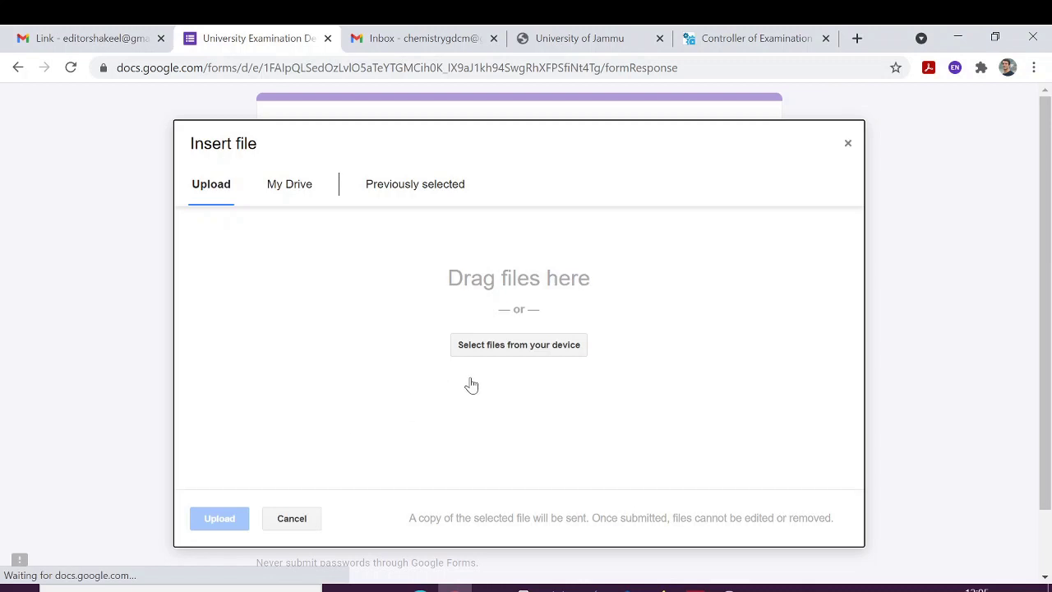
# Upload chemistry-syllabus1-6-2017.pdf as the answer sheet and submit the form.
pyautogui.click(511, 353)
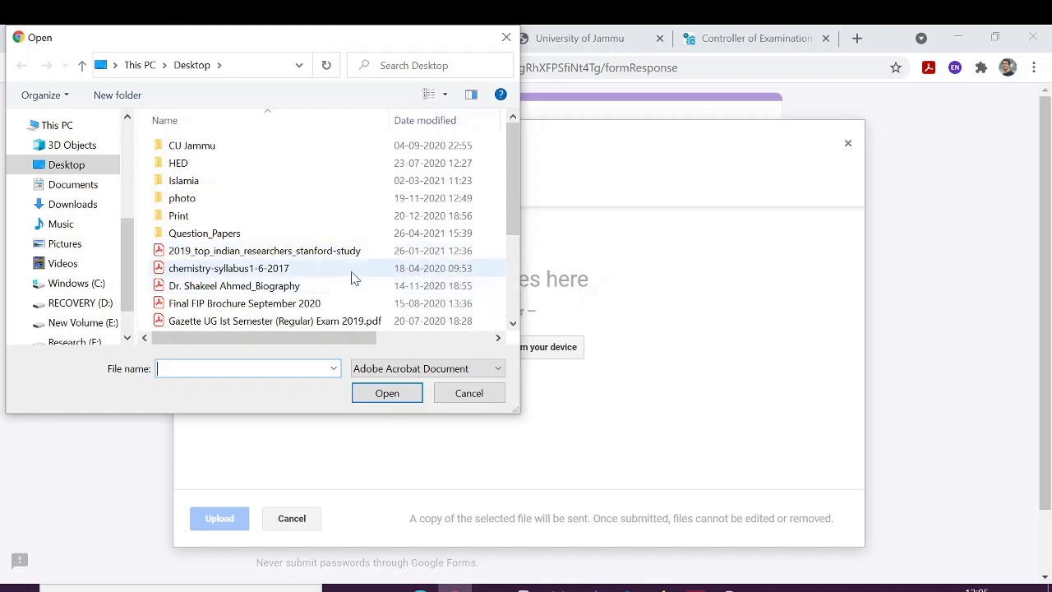
pyautogui.doubleClick(355, 274)
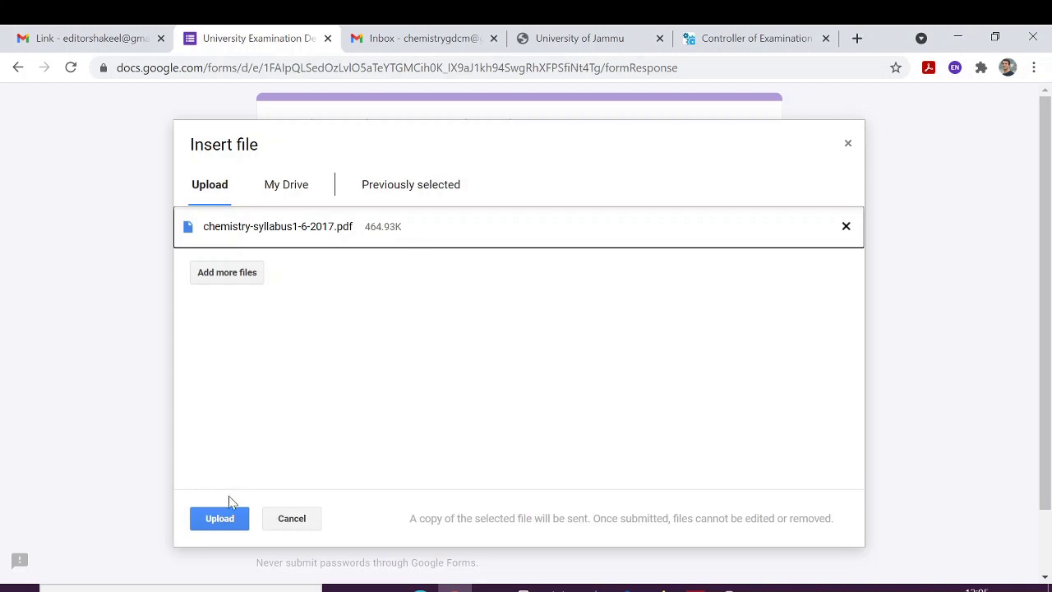
pyautogui.click(218, 525)
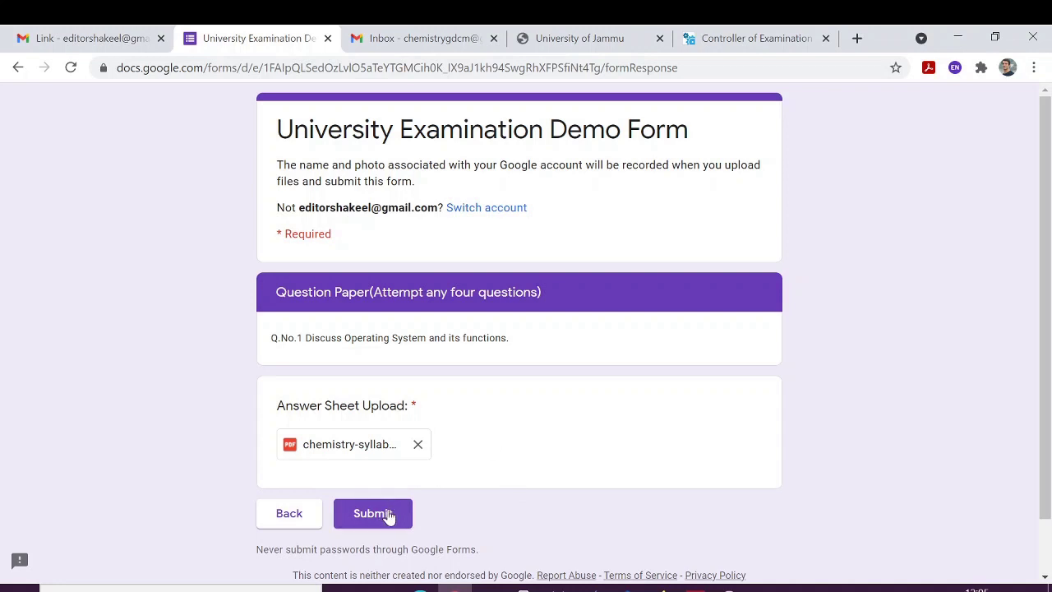
pyautogui.click(389, 514)
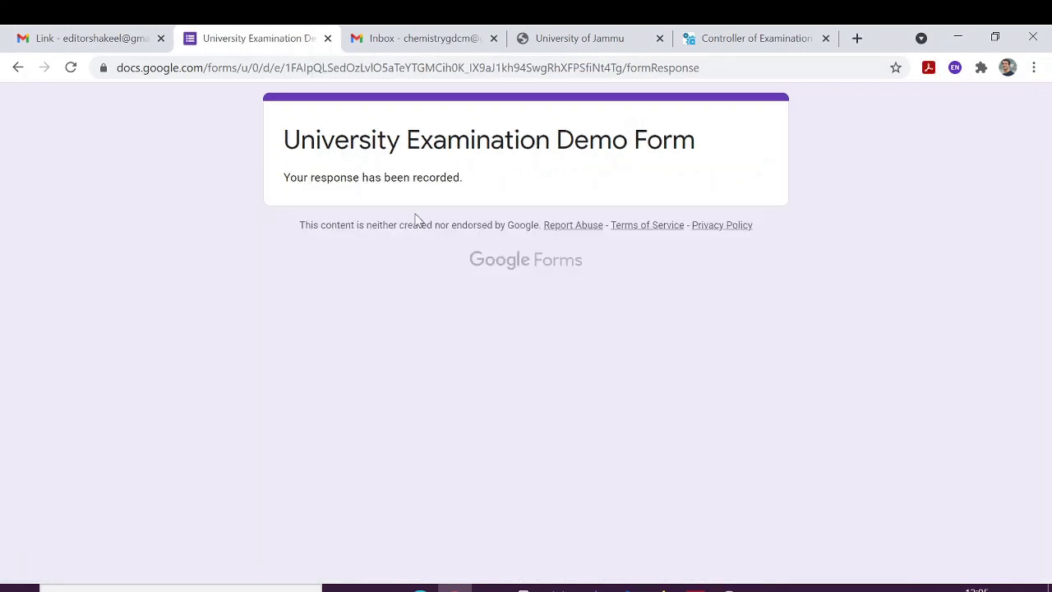
# Highlight the 'Your response has been recorded' confirmation, then deselect it.
pyautogui.moveTo(282, 184); pyautogui.dragTo(465, 181)
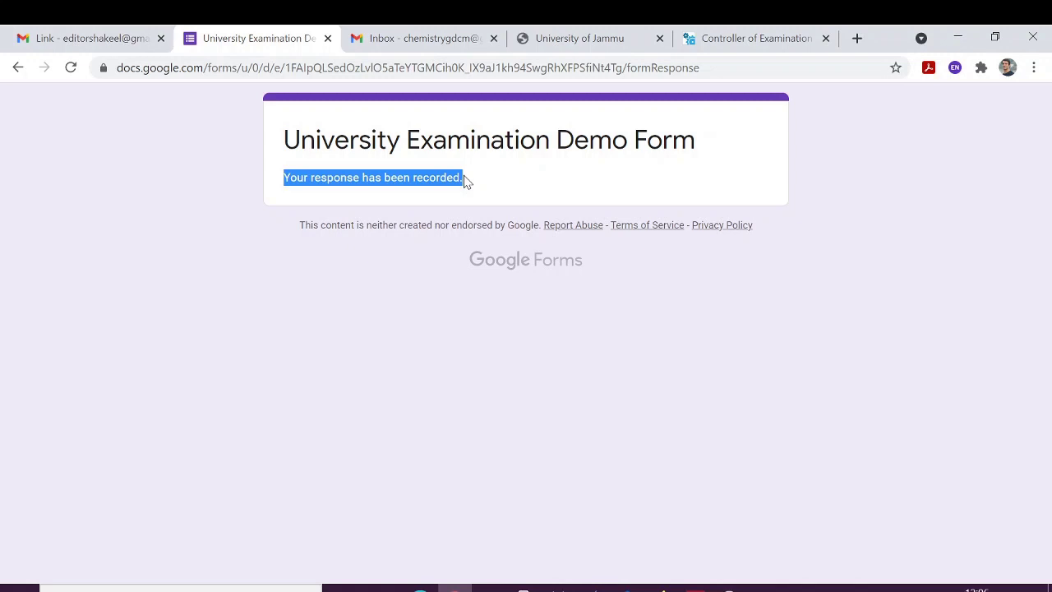
pyautogui.click(540, 194)
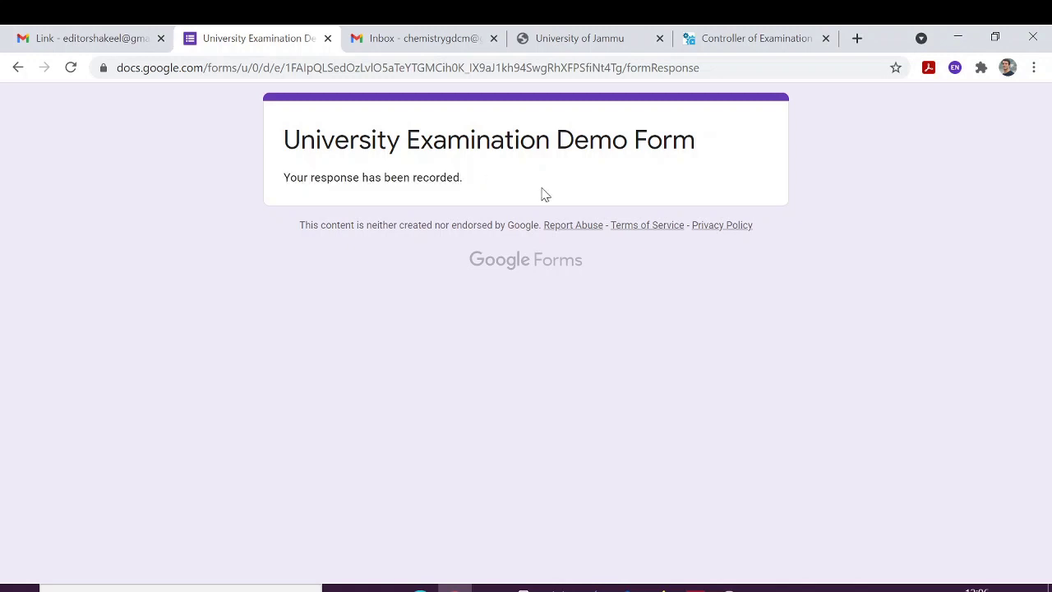